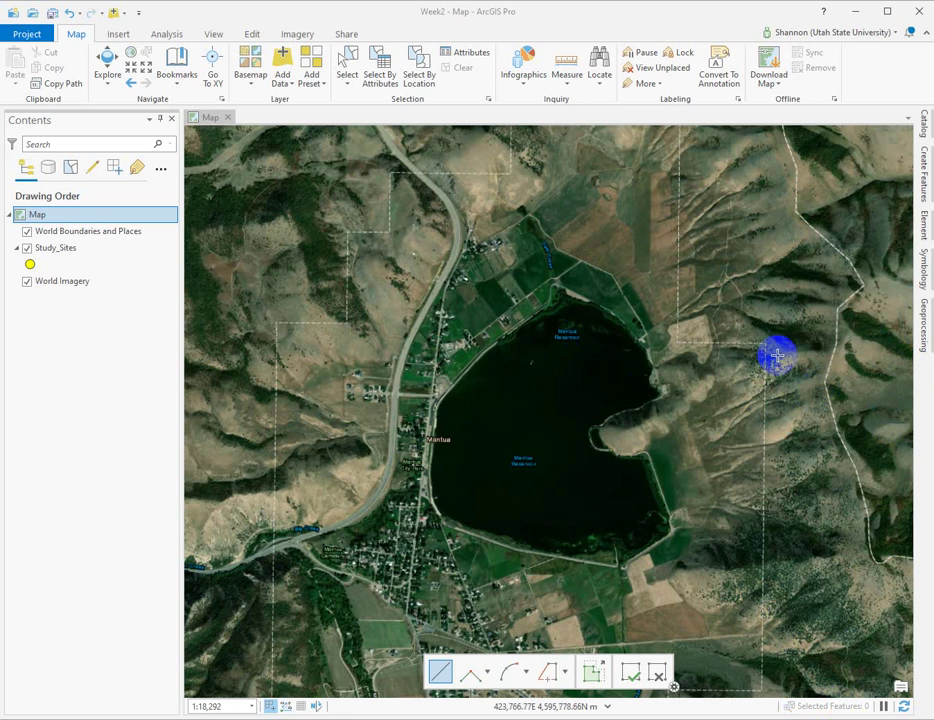
Step: From the Catalog pane, bring up the New item list for the Lab3 folder to add a shapefile
left_click(924, 130)
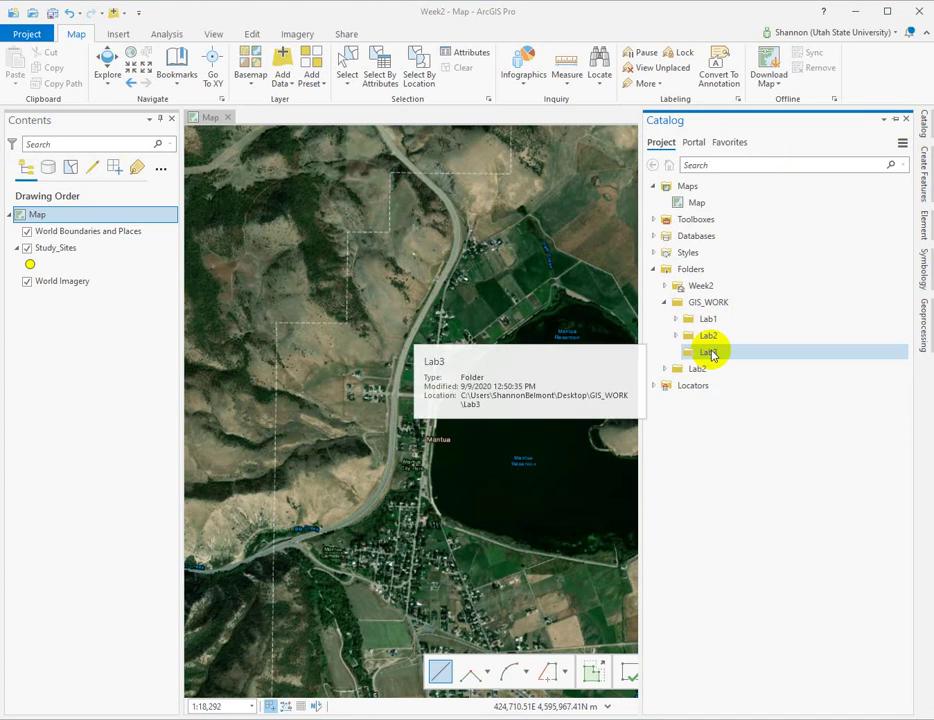
right_click(709, 352)
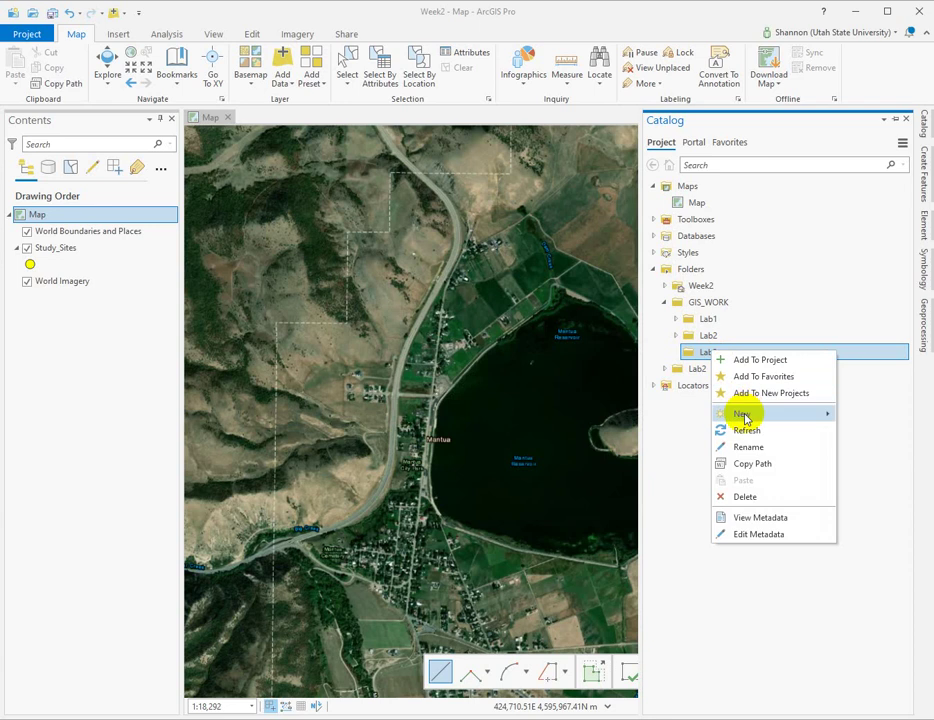
mouse_move(742, 413)
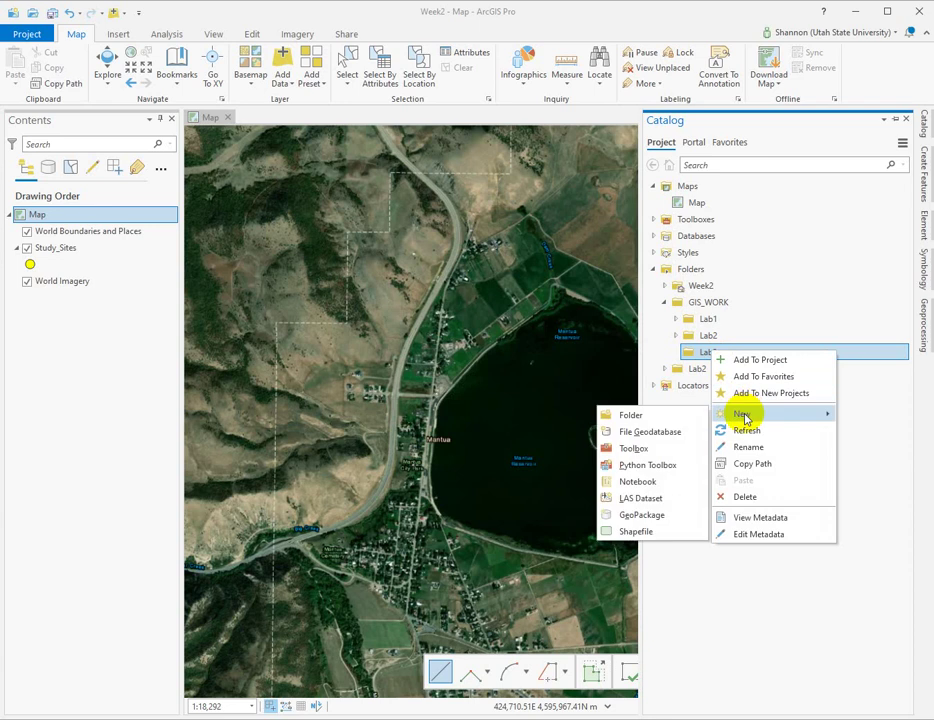
Step: Create a shapefile in Lab3 named areas_of_interest, keeping Polygon as the geometry type
left_click(675, 533)
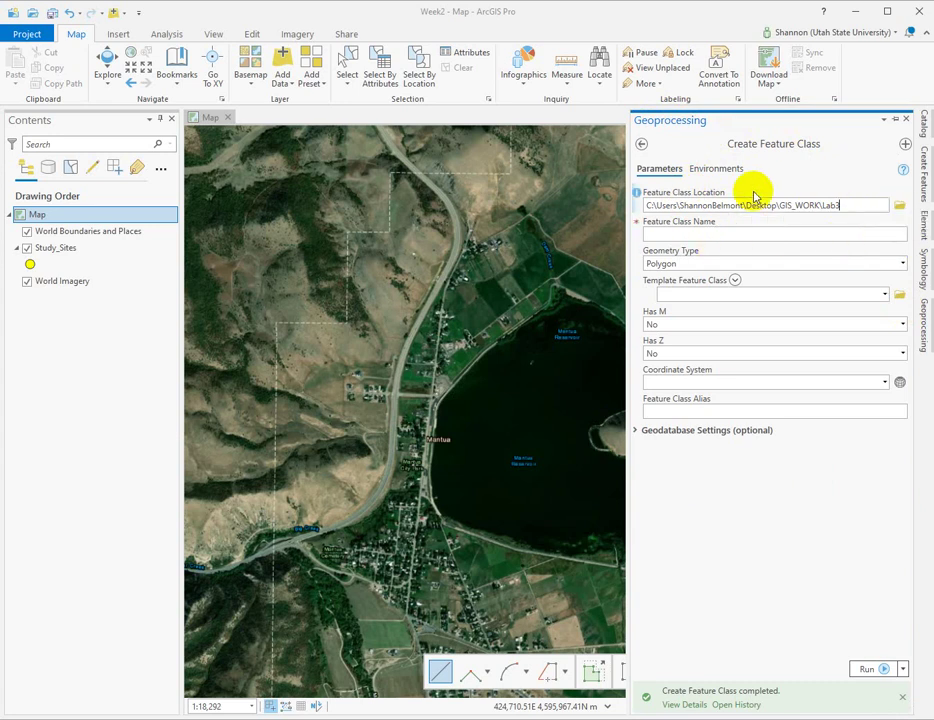
left_click(855, 206)
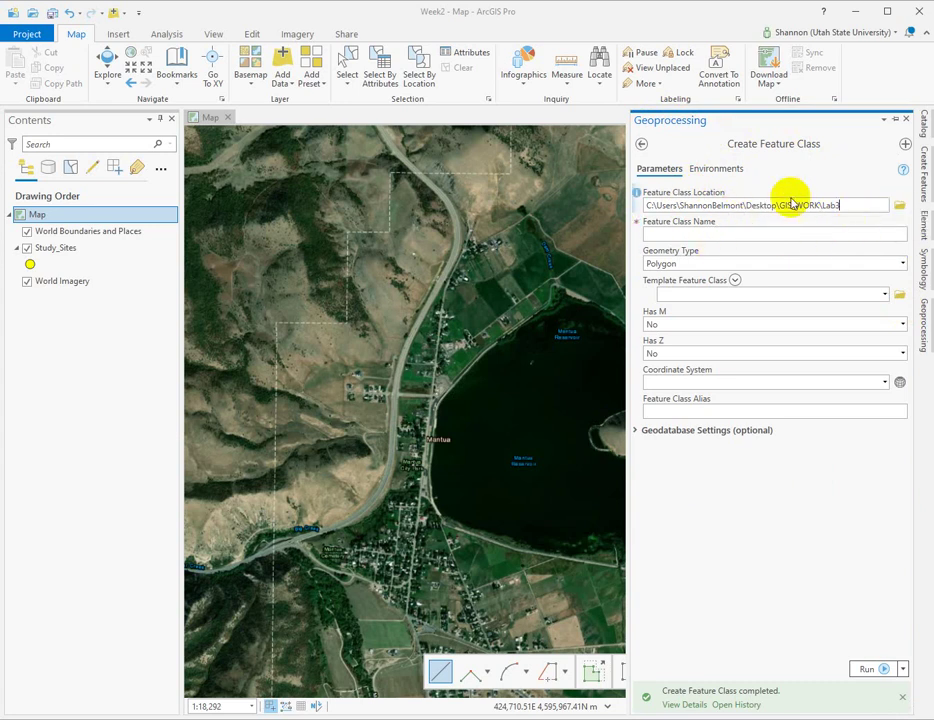
left_click(743, 234)
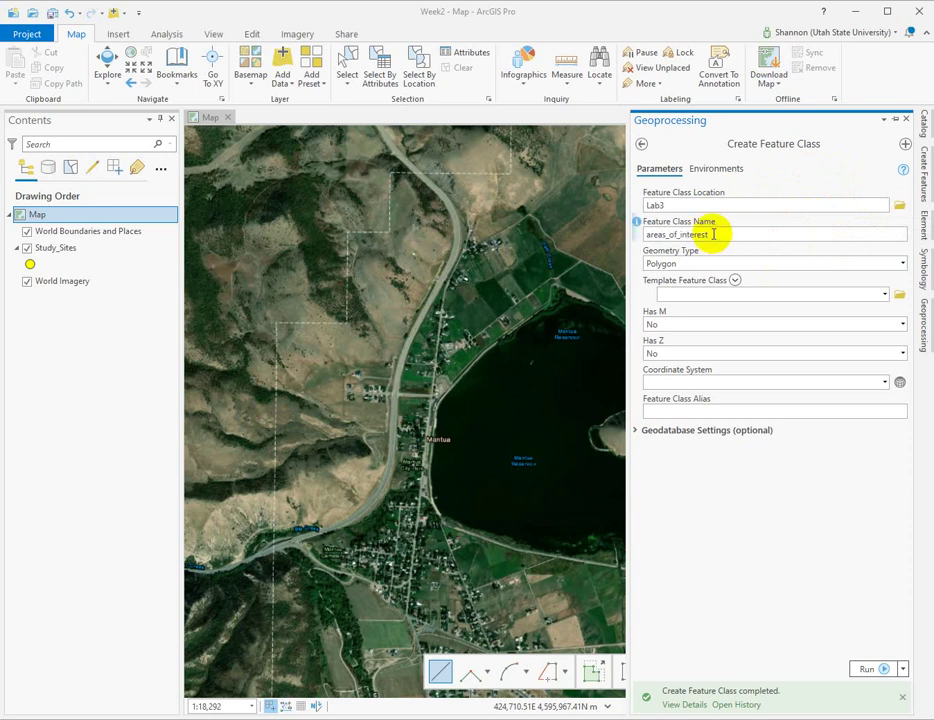
left_click(716, 236)
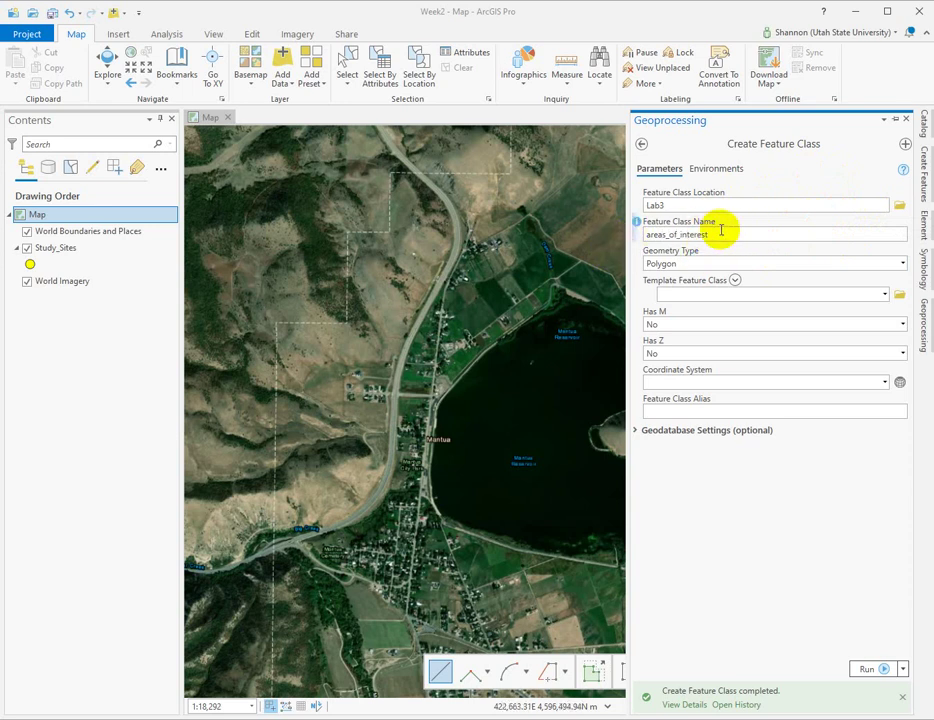
left_click(902, 265)
left_click(902, 265)
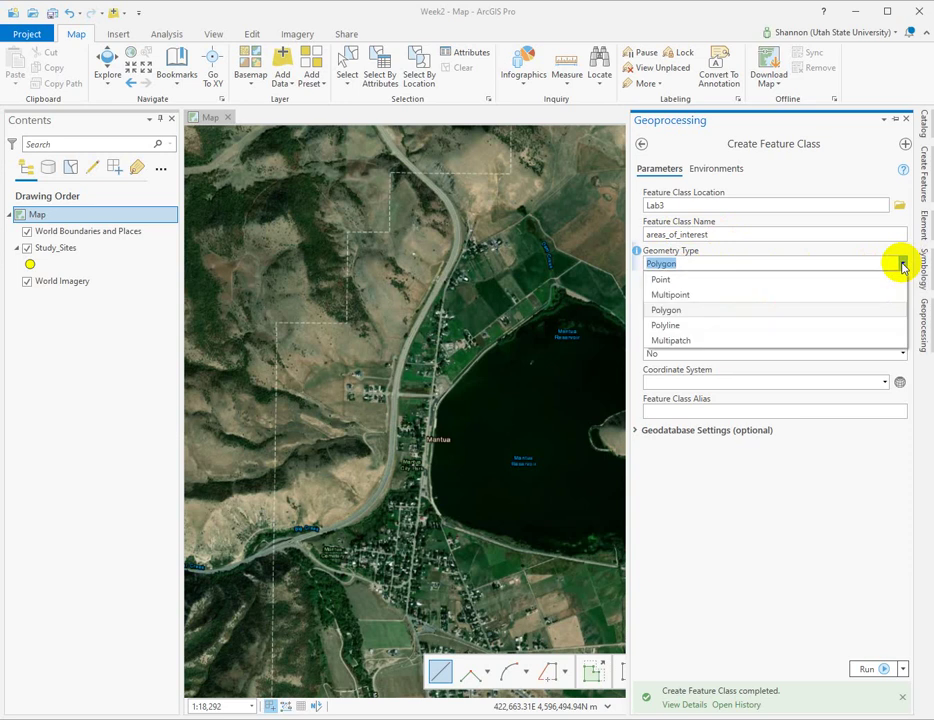
left_click(902, 265)
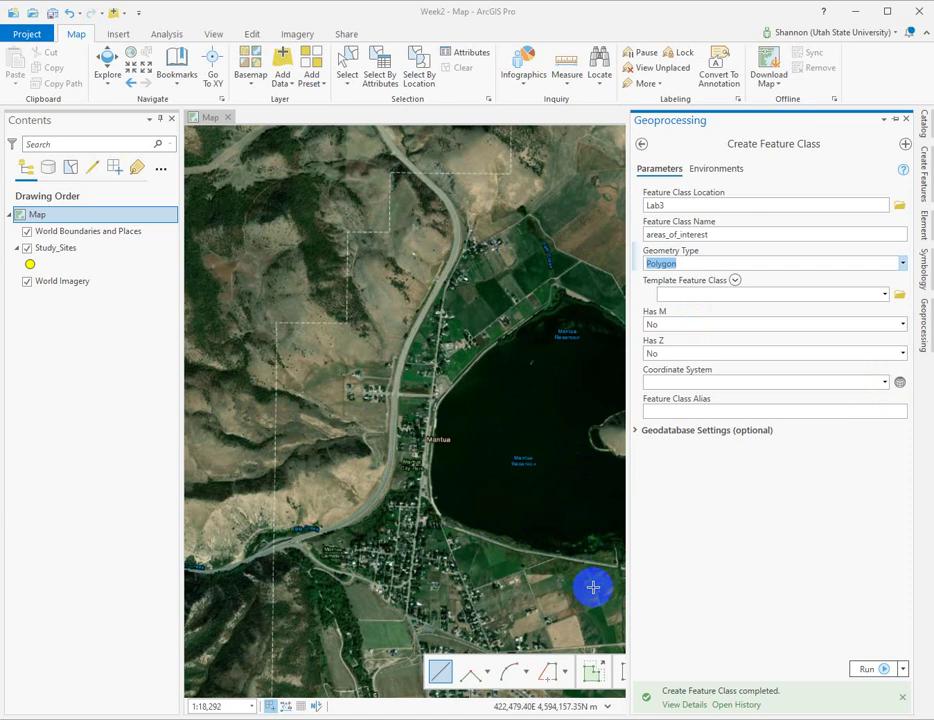
Step: Use the Current Map coordinate system, run Create Feature Class, and auto-hide the Geoprocessing pane
left_click(884, 382)
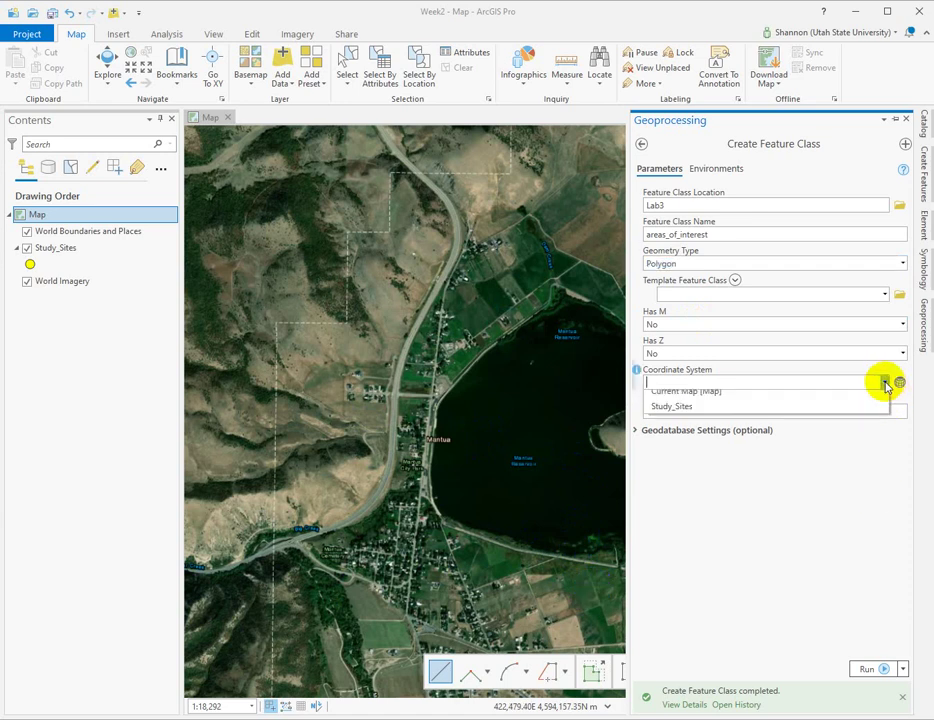
left_click(687, 400)
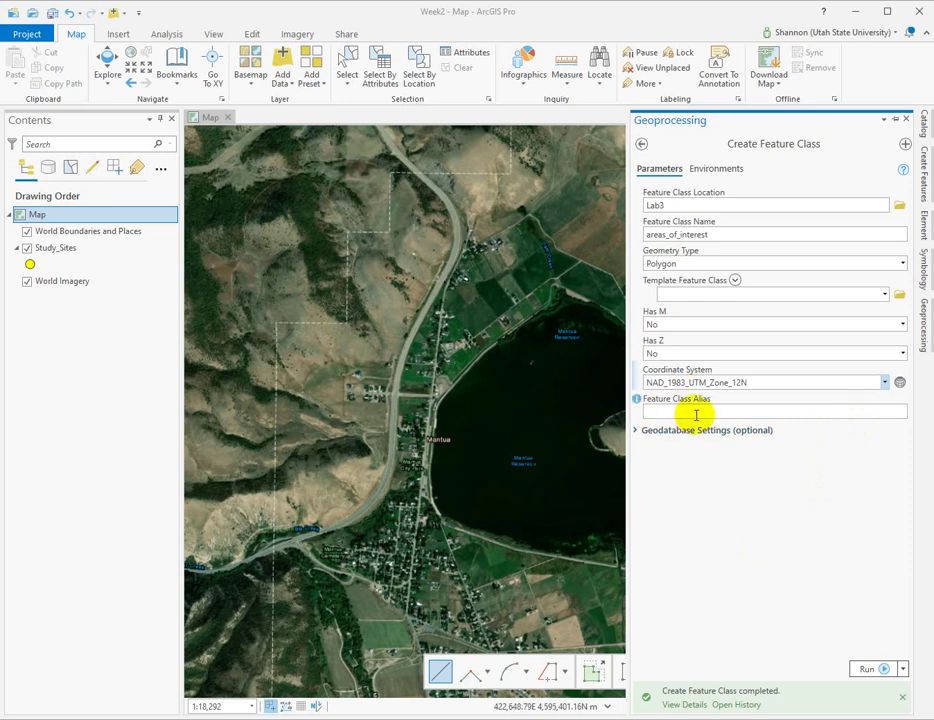
left_click(865, 670)
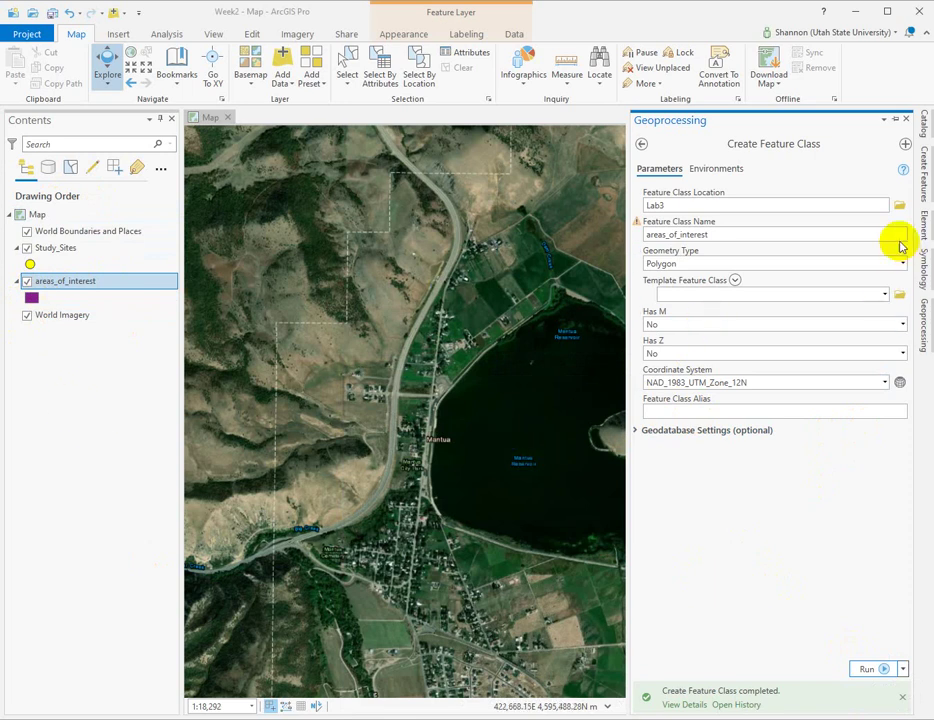
left_click(896, 119)
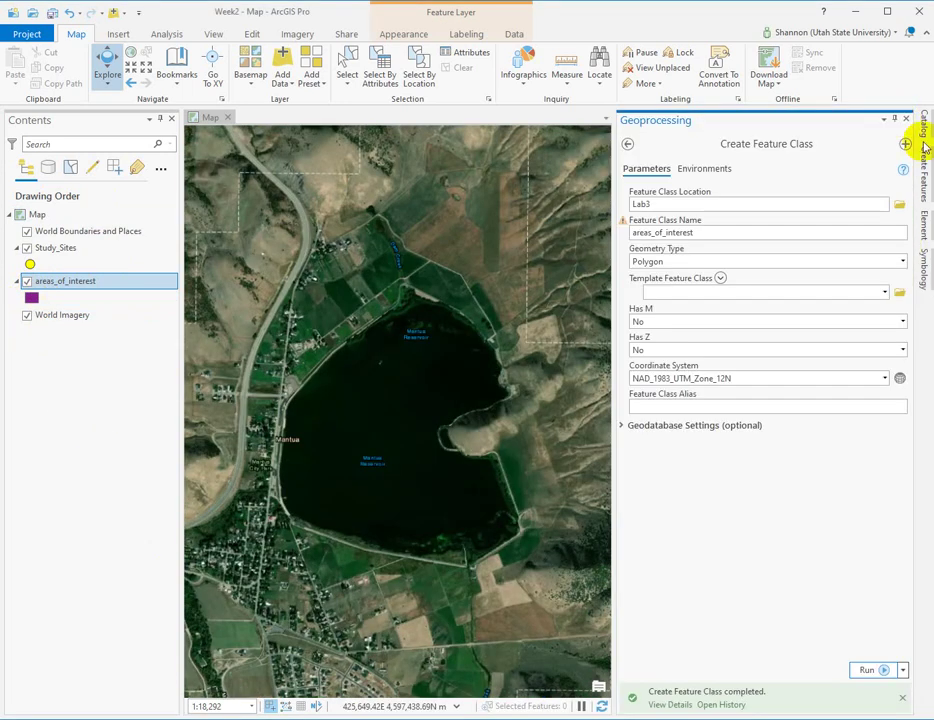
Step: Select the areas_of_interest template and switch its construction tool from Polygon to Ellipse
left_click(895, 119)
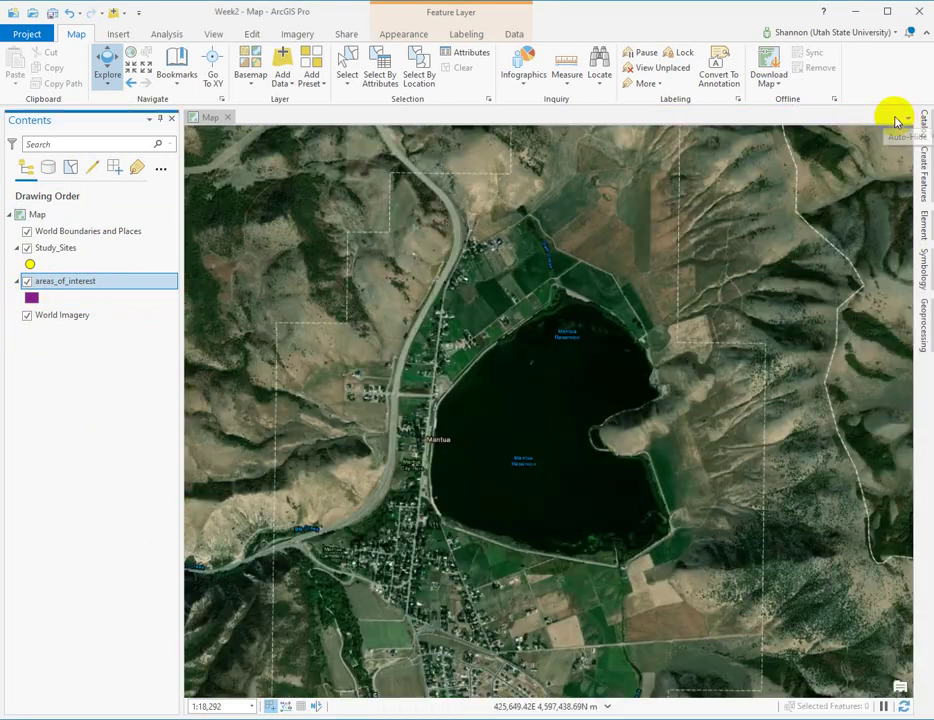
left_click(924, 183)
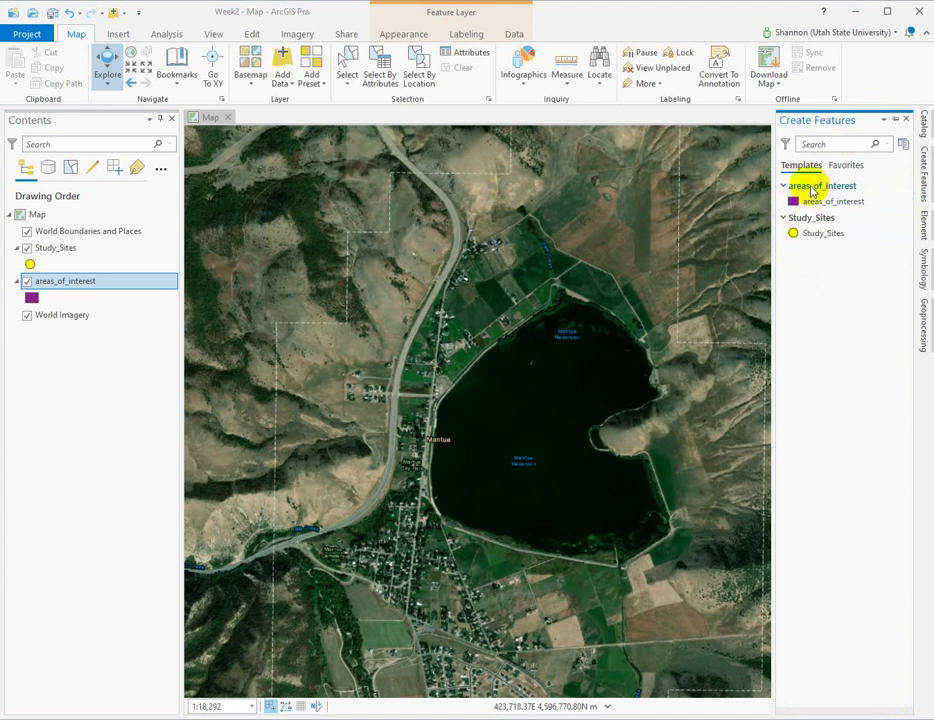
left_click(814, 204)
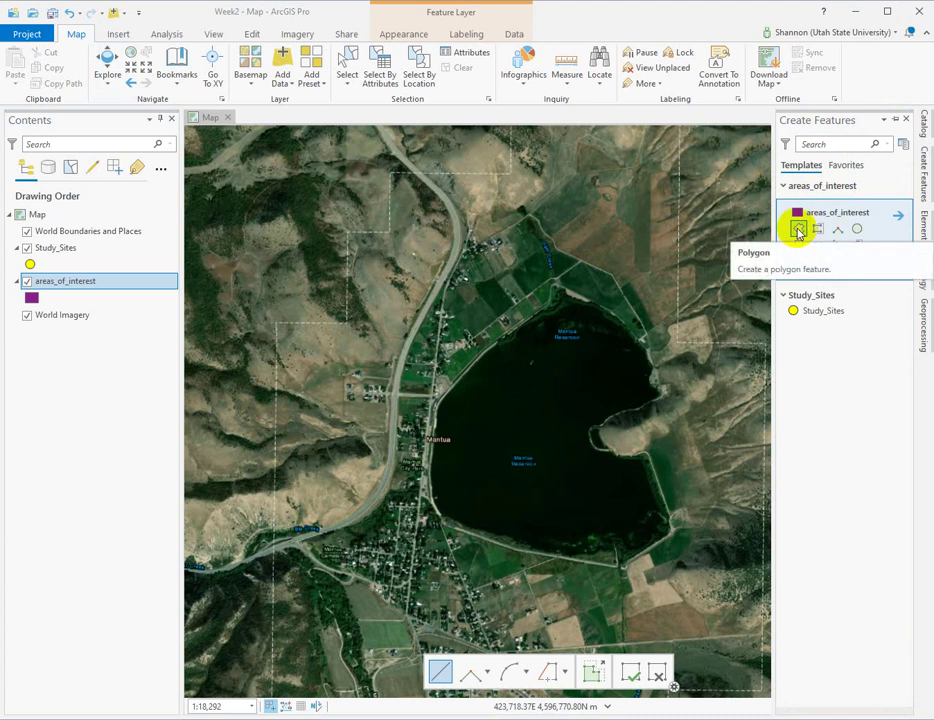
left_click(798, 230)
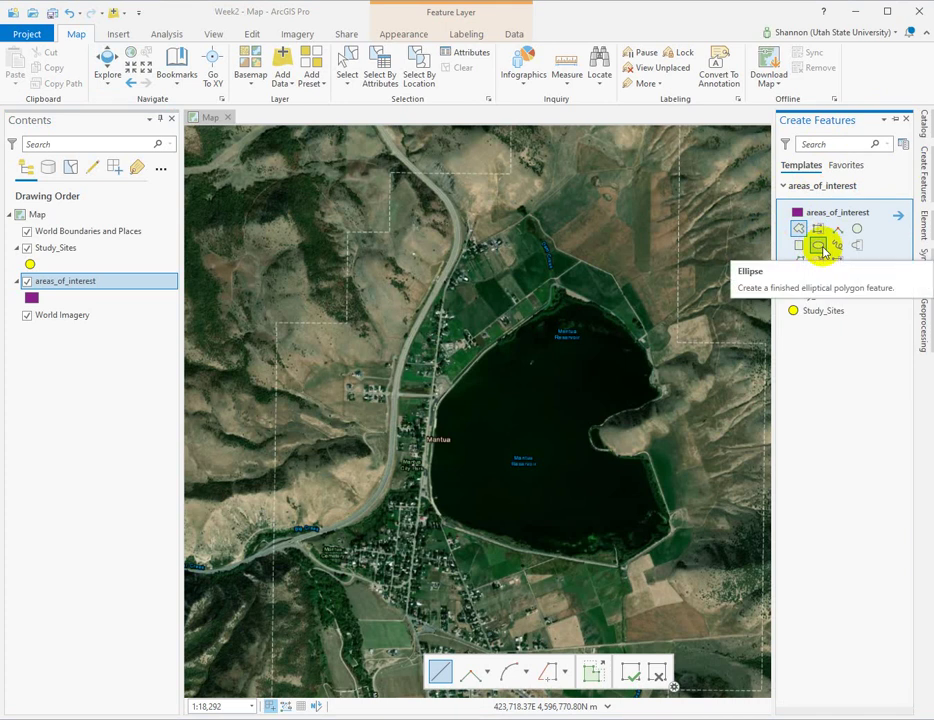
left_click(820, 246)
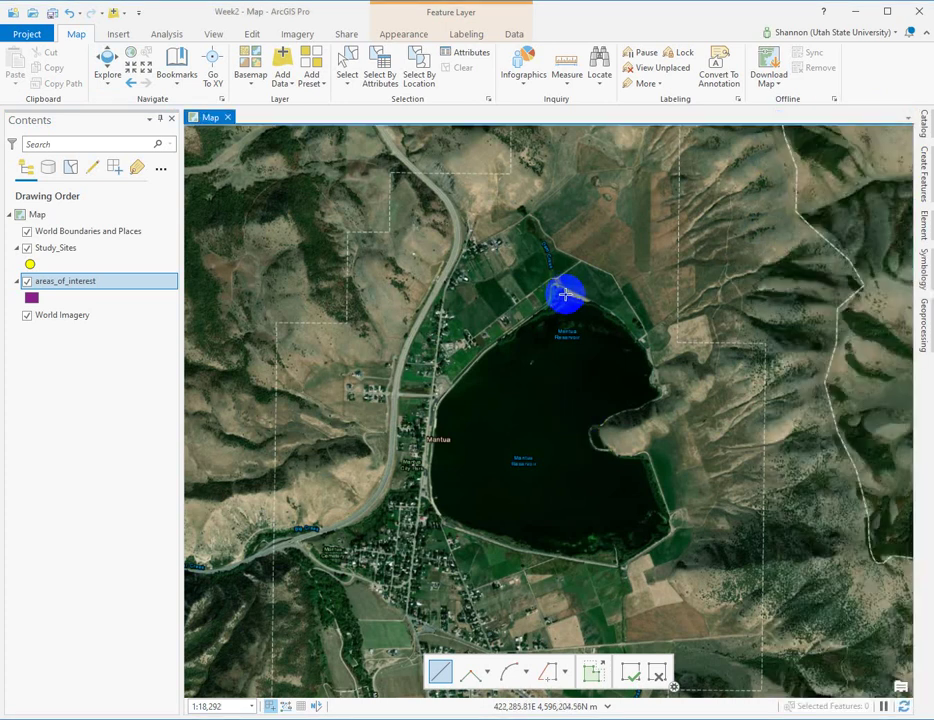
Step: Start the ellipse sketch at the reservoir's north end
mouse_move(568, 297)
left_mouse_down()
mouse_move(644, 340)
mouse_move(660, 382)
mouse_move(661, 395)
mouse_move(609, 417)
mouse_move(604, 445)
mouse_move(641, 456)
mouse_move(655, 472)
mouse_move(673, 530)
mouse_move(611, 567)
mouse_move(450, 532)
mouse_move(427, 496)
mouse_move(432, 412)
mouse_move(563, 293)
left_mouse_up()
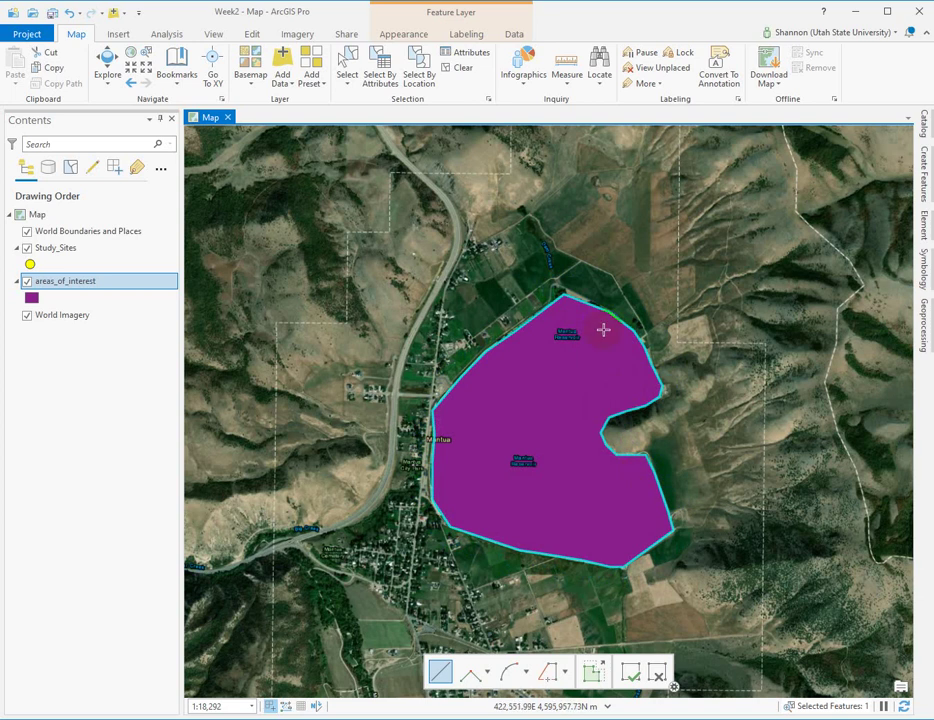
Step: Nudge the sketch's top vertex left and finish the reservoir polygon with F2
left_click(583, 299)
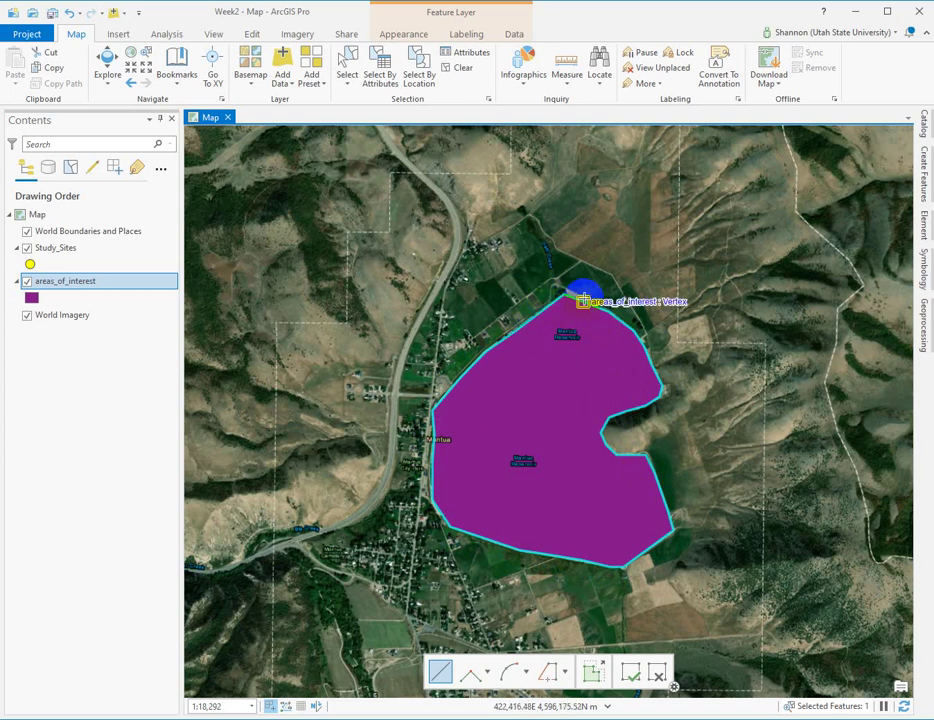
left_click_drag(584, 300, 563, 294)
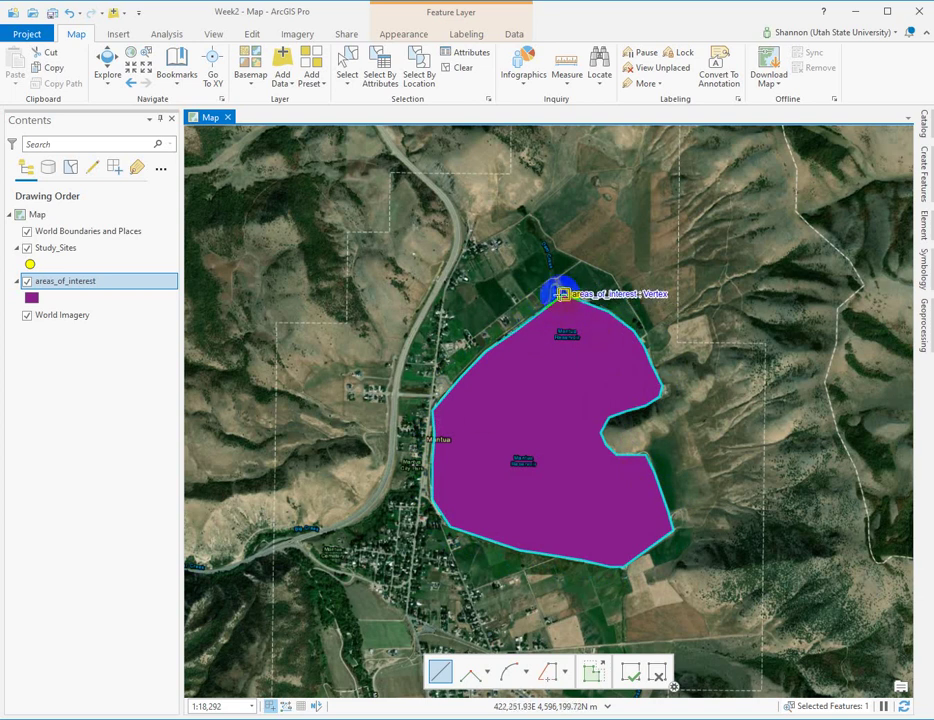
right_click(563, 294)
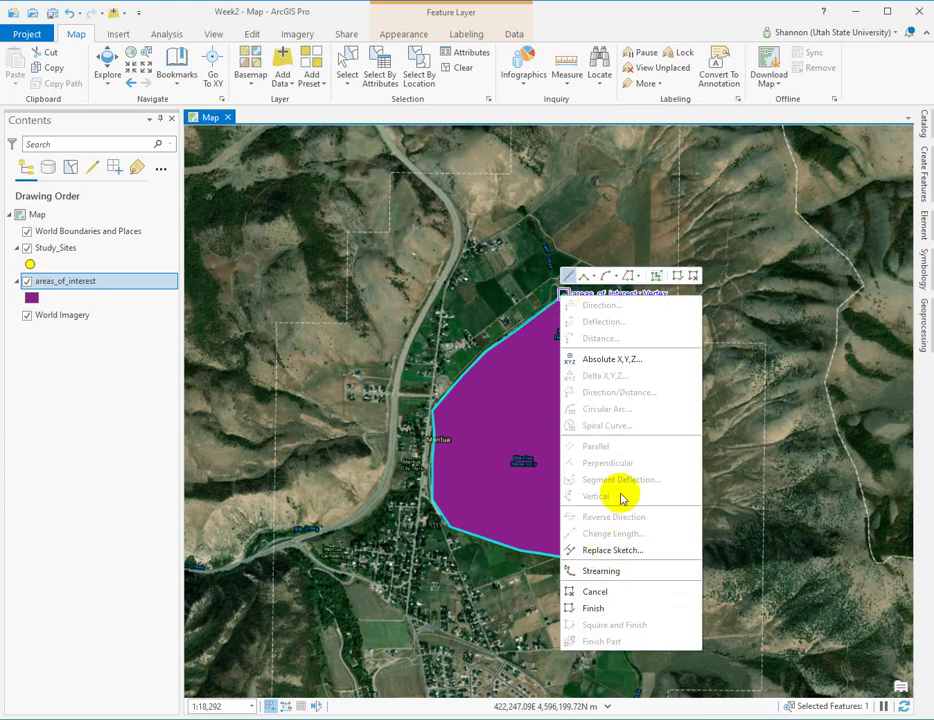
left_click(716, 658)
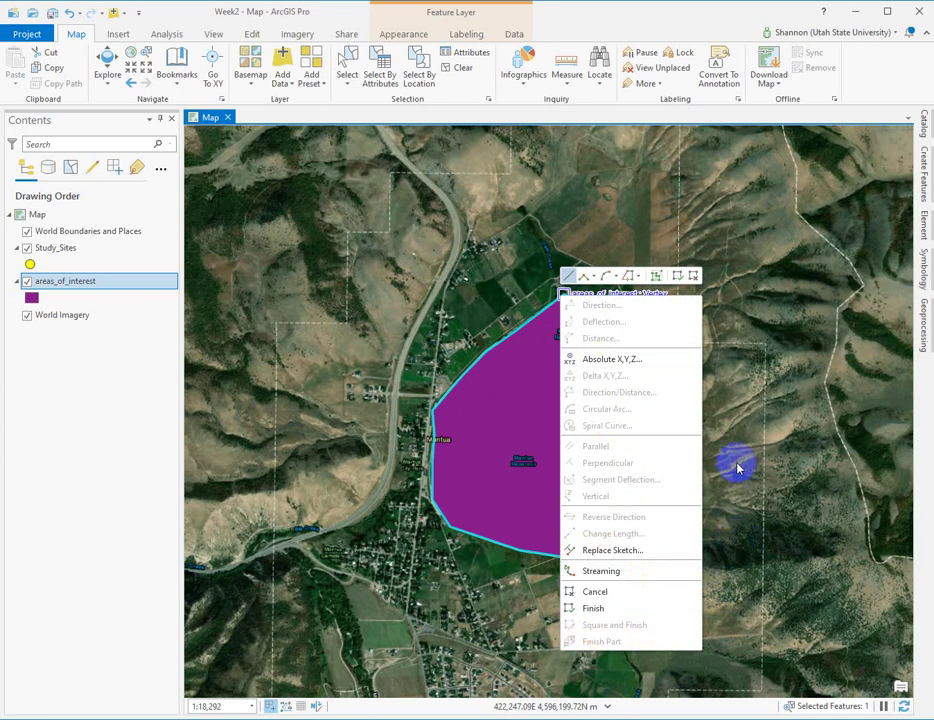
key("F2")
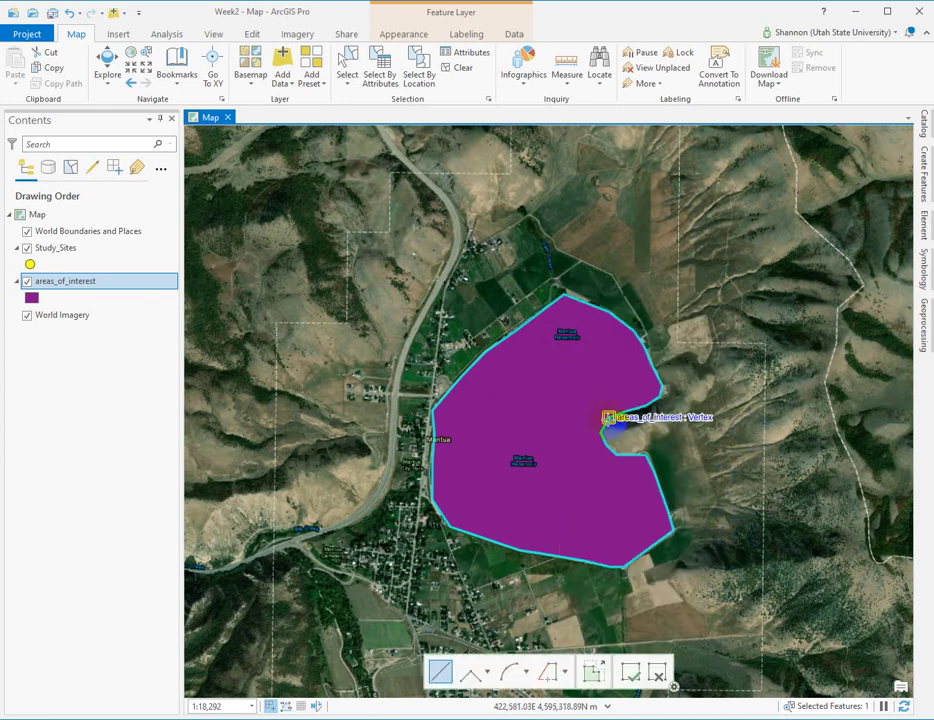
left_click(612, 419)
left_click(327, 261)
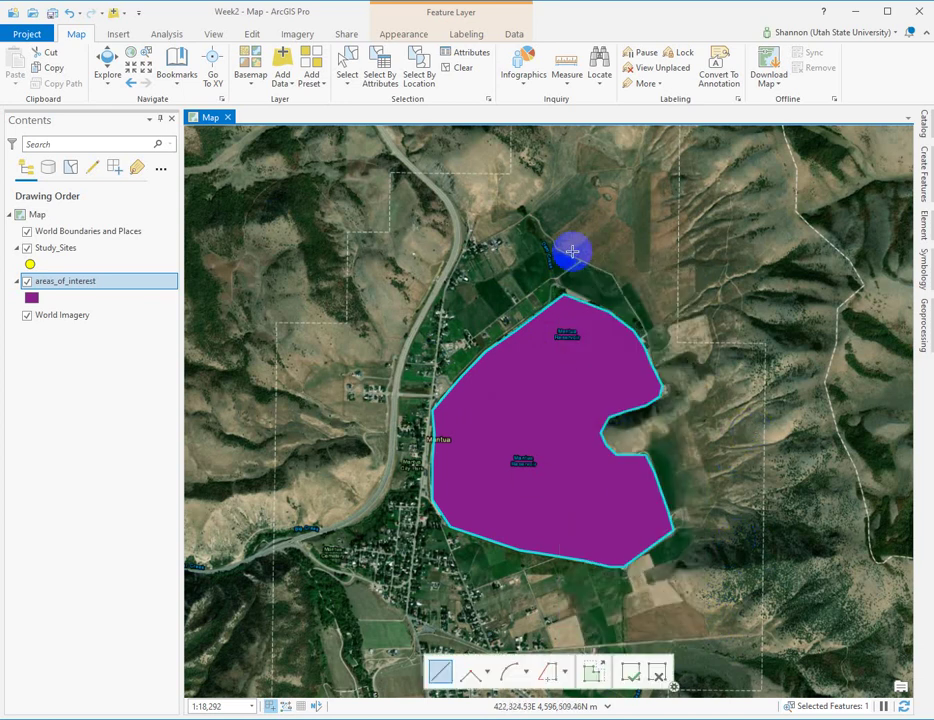
Step: Save all edits from the Edit tab, confirming Yes in the Save Edits dialog
left_click(250, 34)
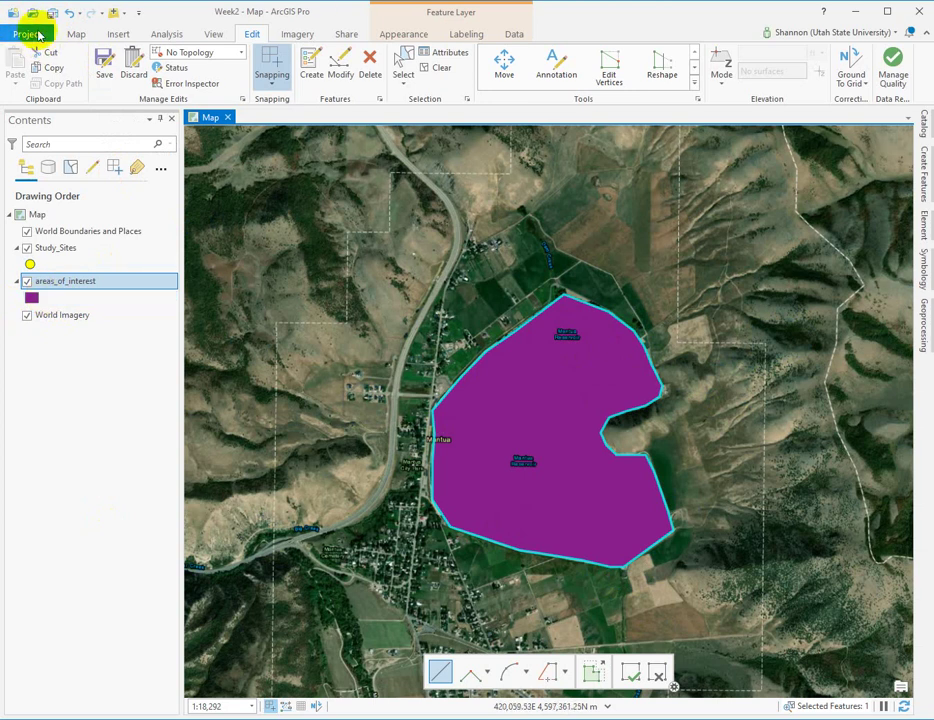
left_click(106, 67)
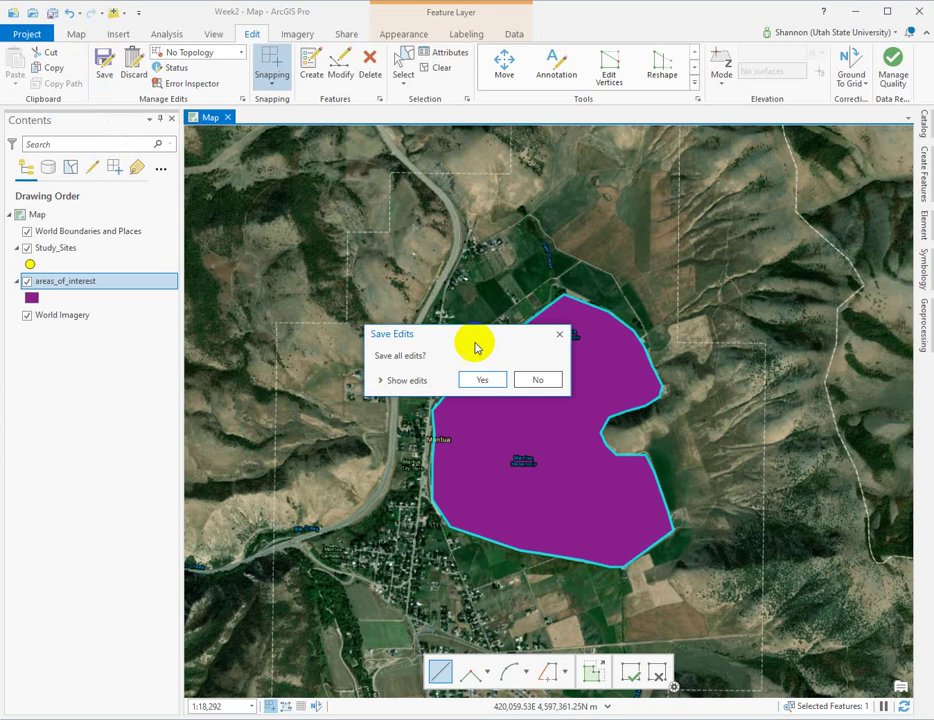
left_click(484, 381)
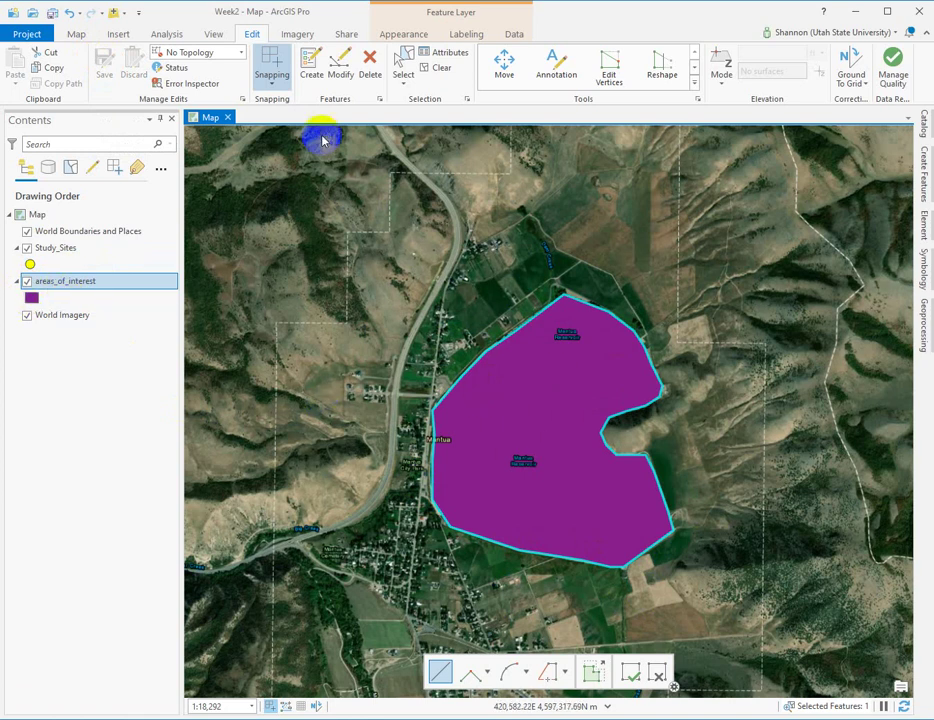
left_click(924, 178)
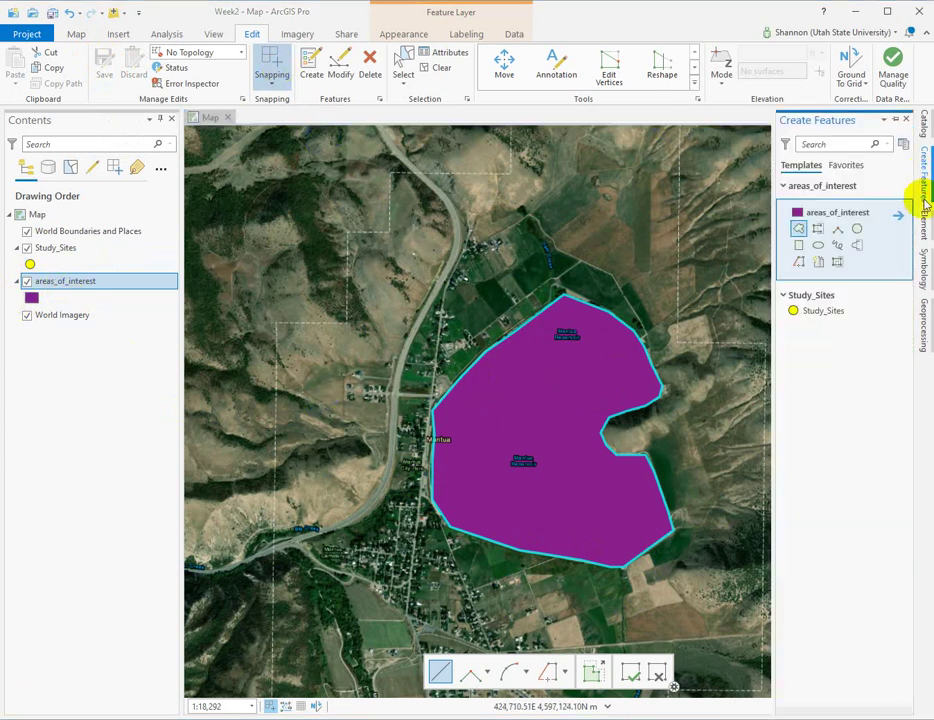
left_click(798, 229)
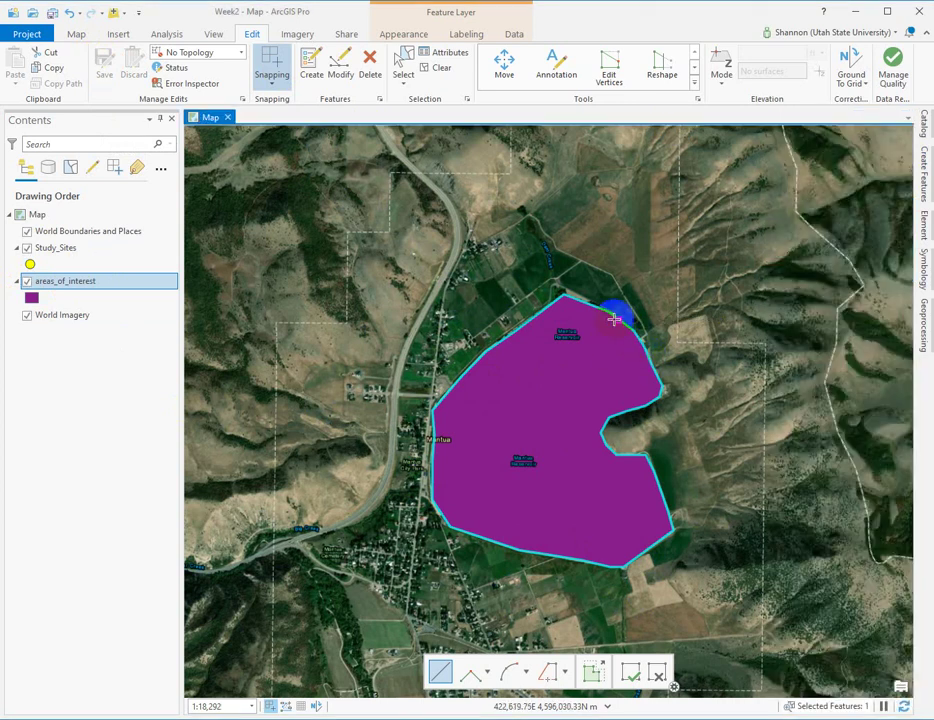
right_click(615, 319)
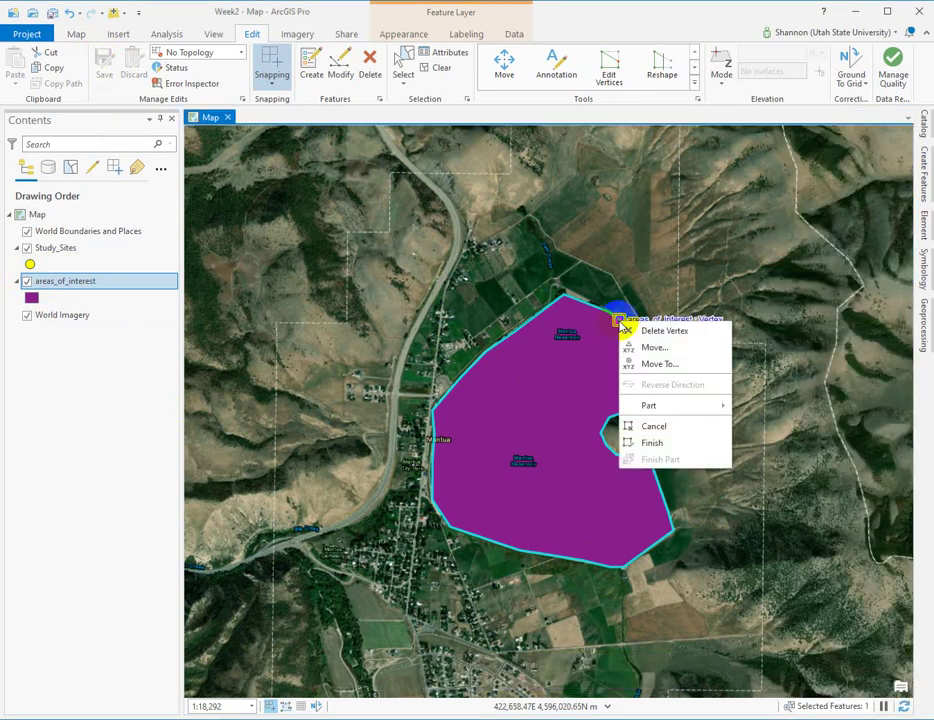
left_click(686, 332)
left_click(734, 340)
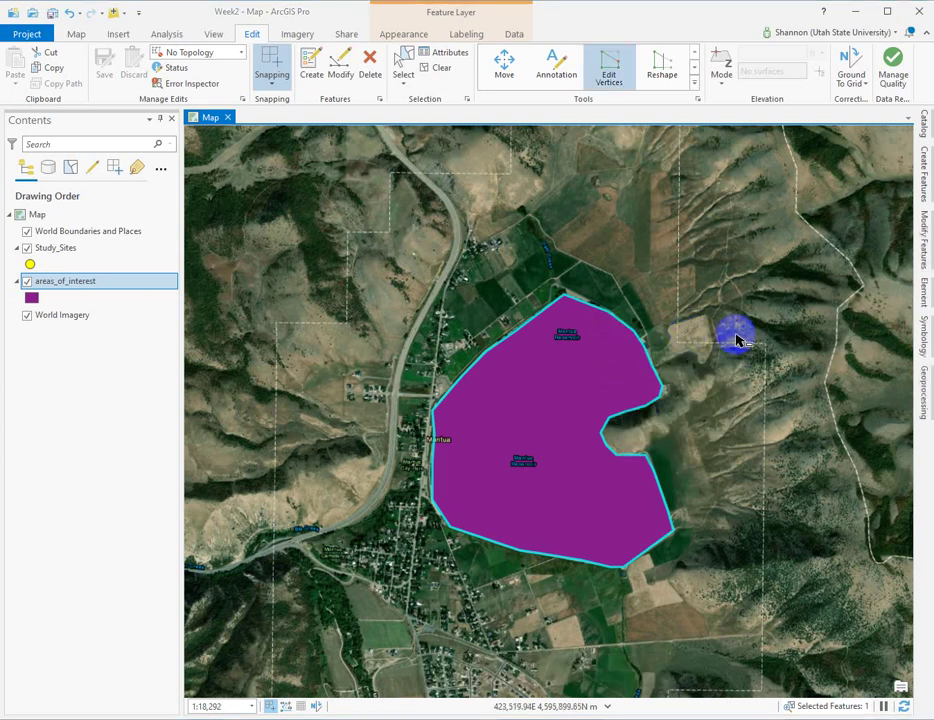
Step: With Edit Vertices, drag the top vertex and a left-edge vertex onto the reservoir shoreline
left_click(612, 66)
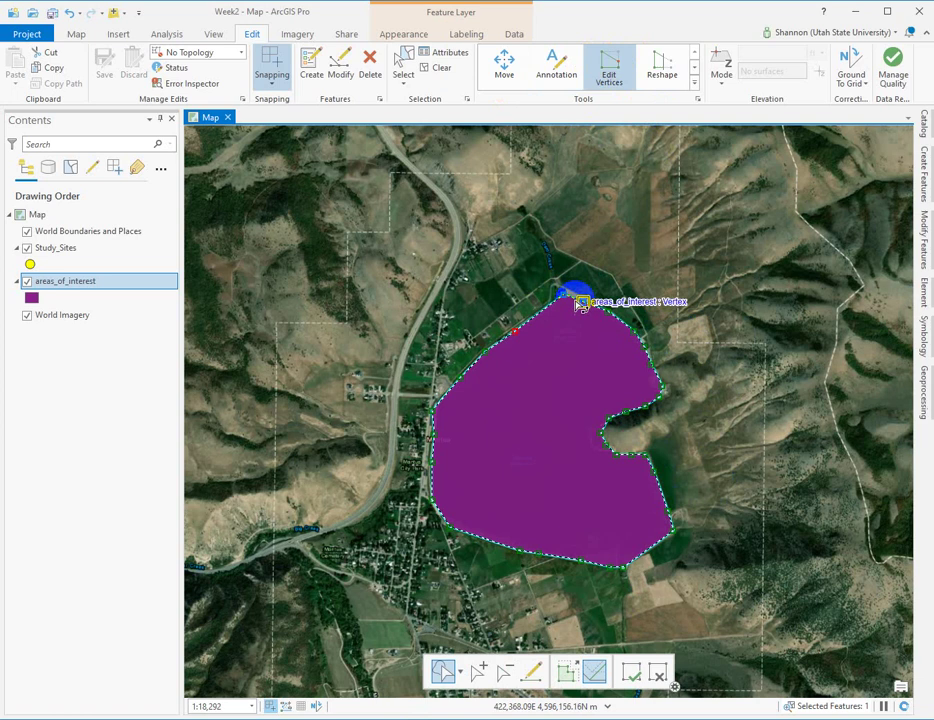
left_click_drag(564, 293, 552, 313)
left_click(622, 272)
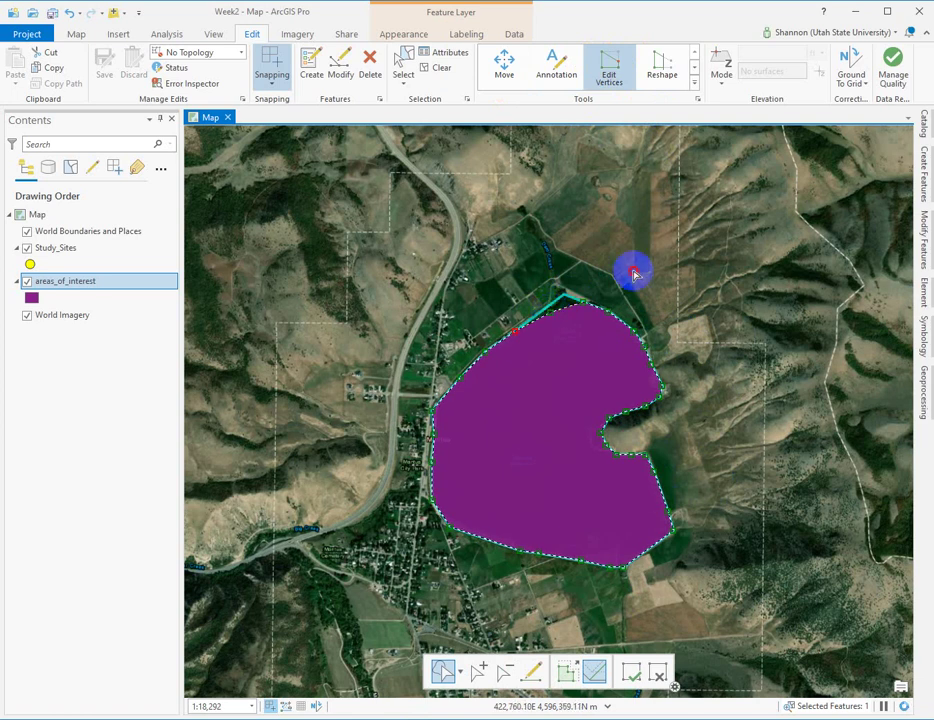
left_click(467, 389)
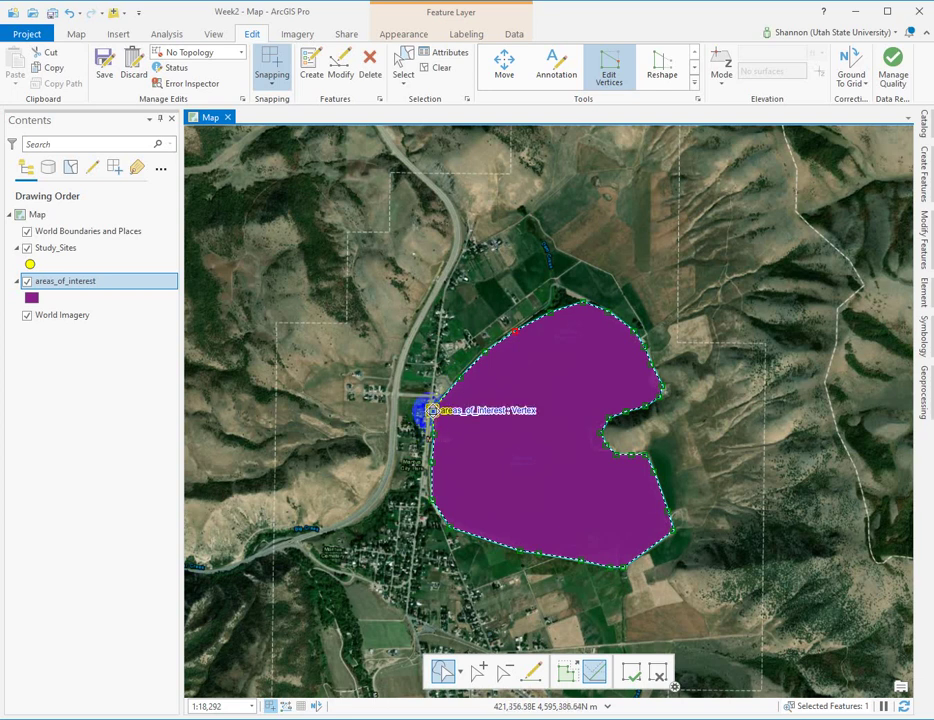
mouse_move(432, 410)
left_mouse_down()
mouse_move(471, 417)
mouse_move(435, 408)
left_mouse_up()
left_click(438, 355)
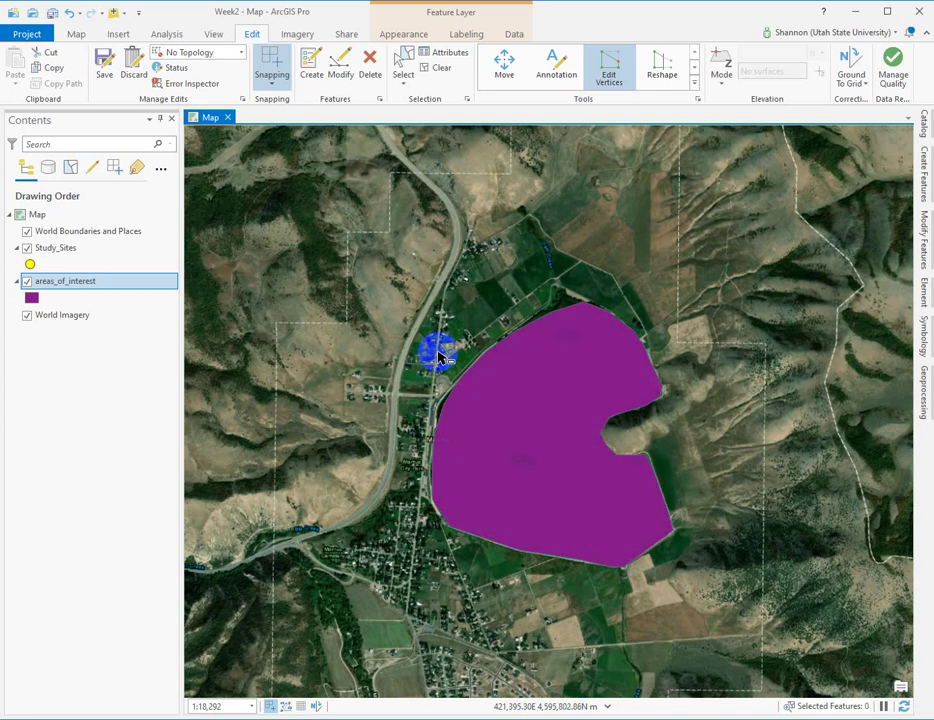